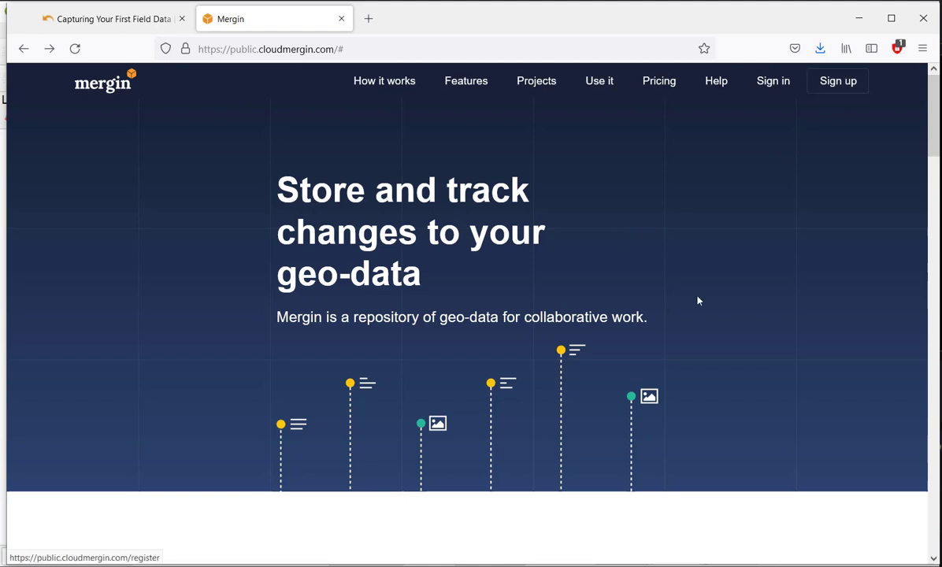
Show the sticky-note outline of the video's steps, then return to the empty untitled QGIS project
key(alt+Tab)
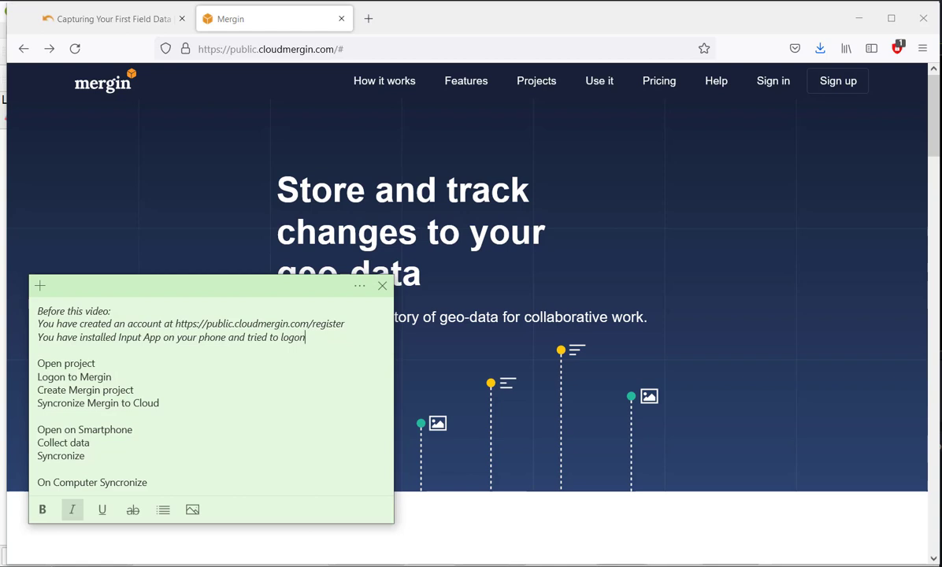
key(alt+Tab)
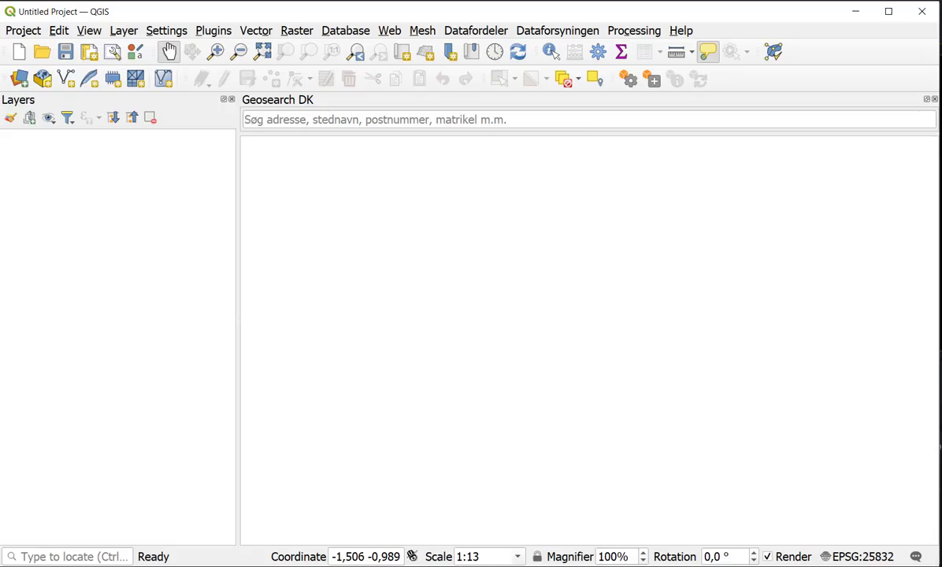
key(alt+Tab)
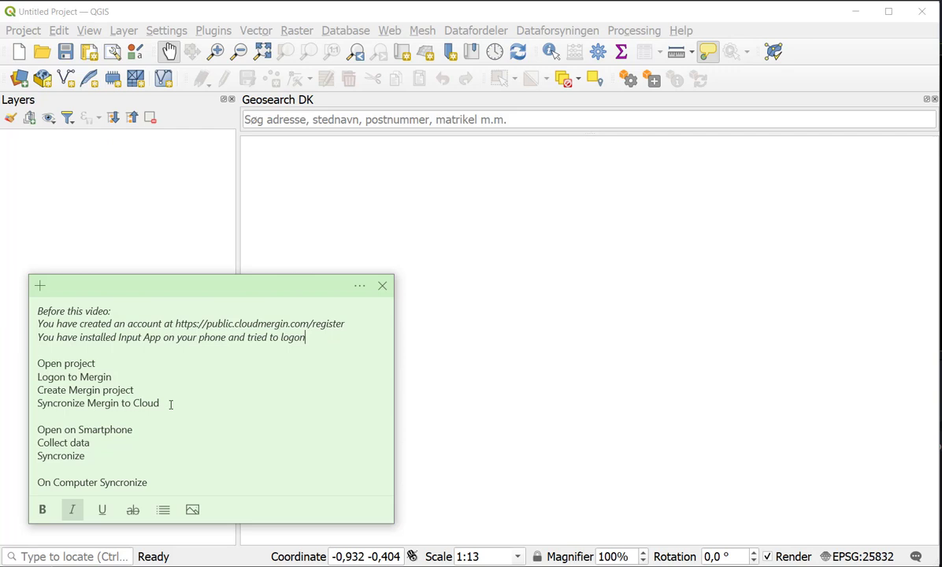
click(164, 18)
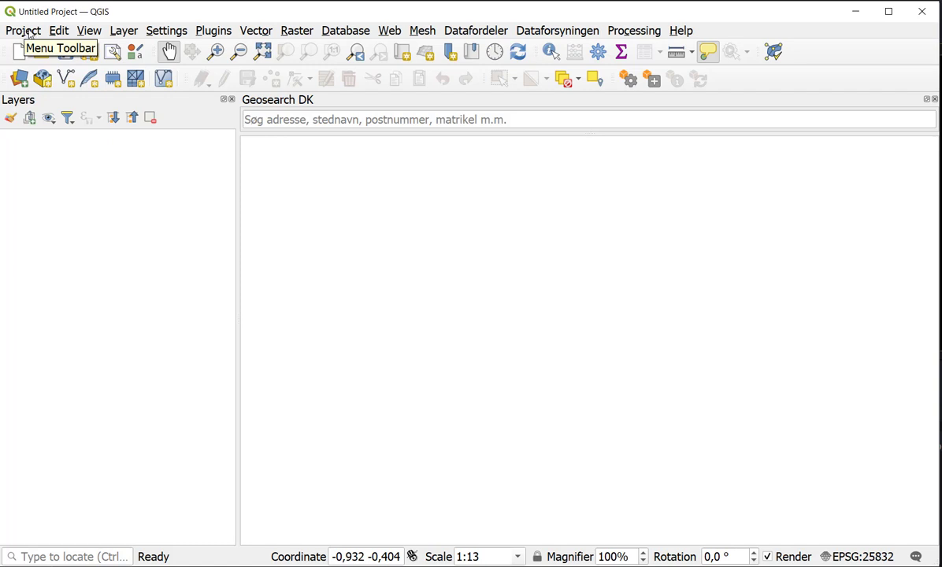
Open the nodebo project from the collect_data folder
click(30, 33)
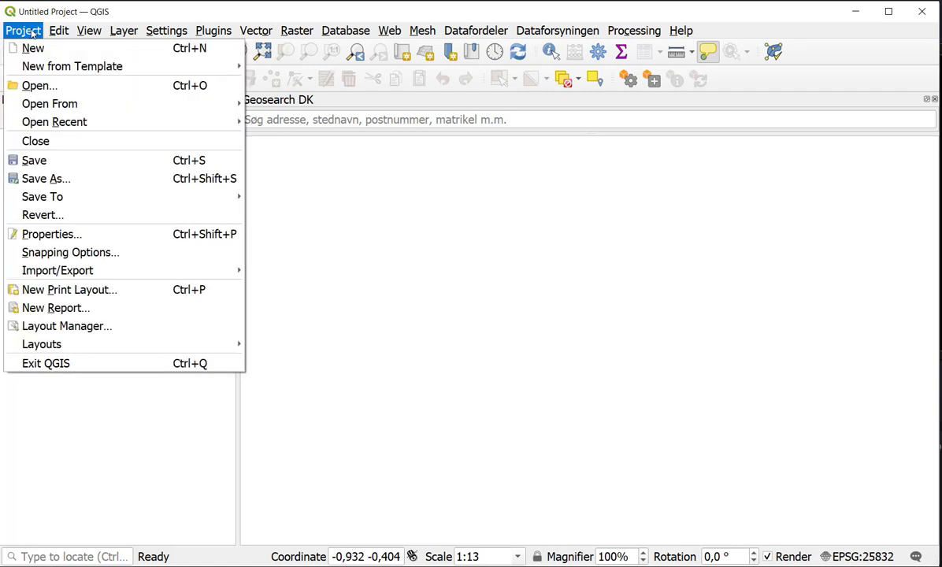
click(52, 88)
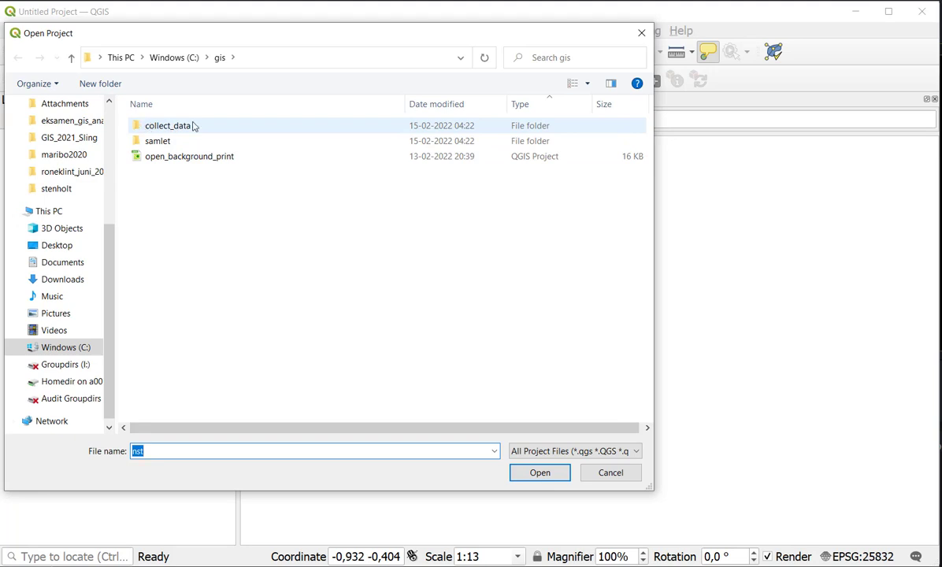
double_click(148, 130)
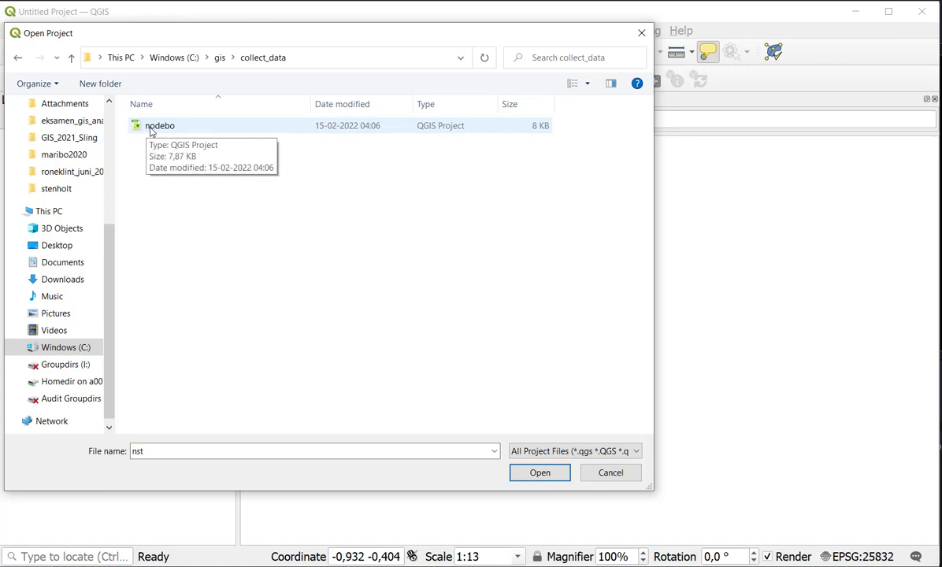
click(157, 126)
click(540, 475)
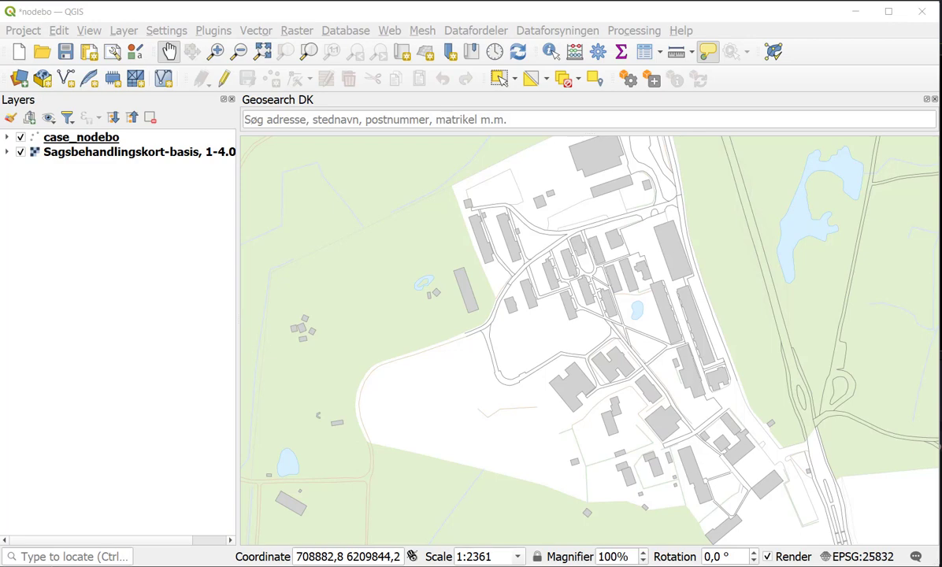
Save the project and review the empty case_nodebo attribute table (fid, type, condition, user, date)
key(ctrl+s)
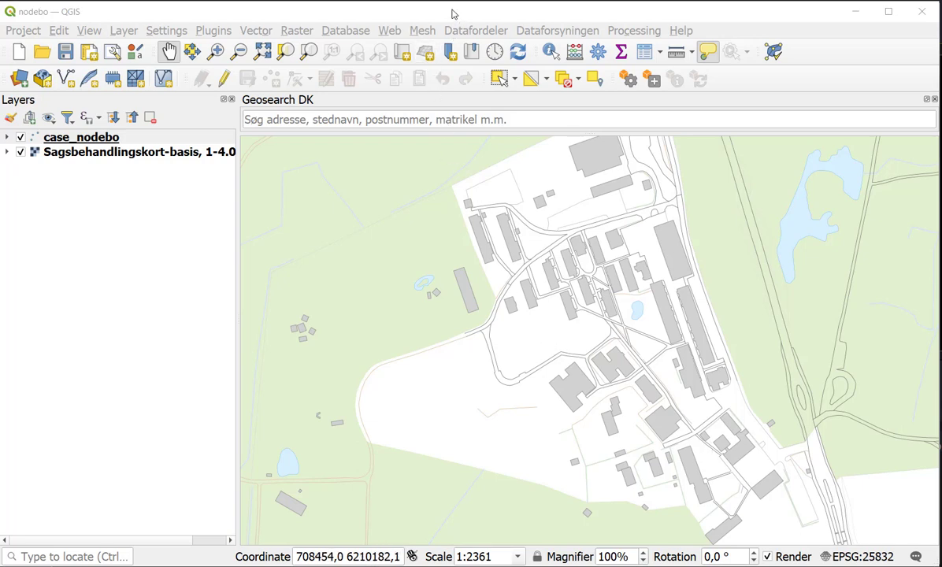
click(130, 136)
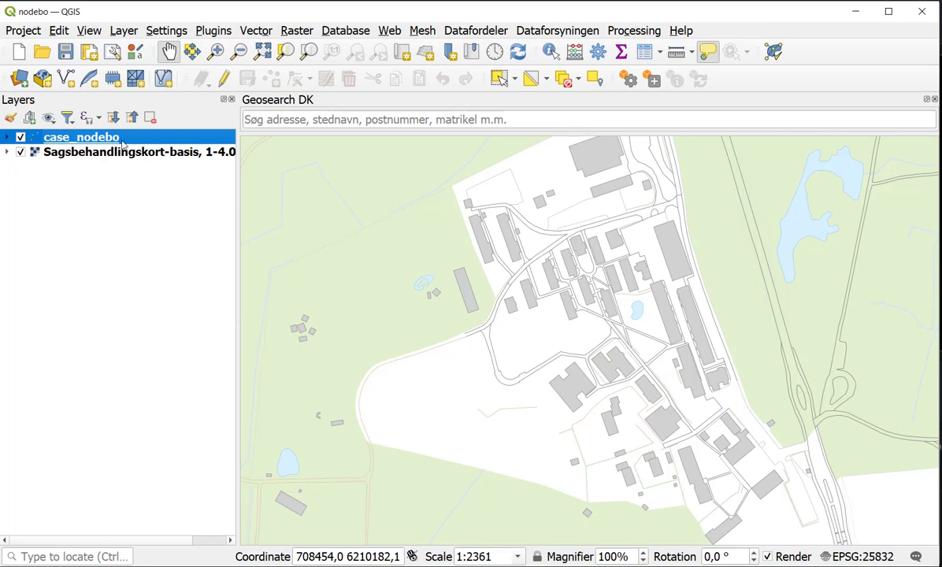
click(644, 52)
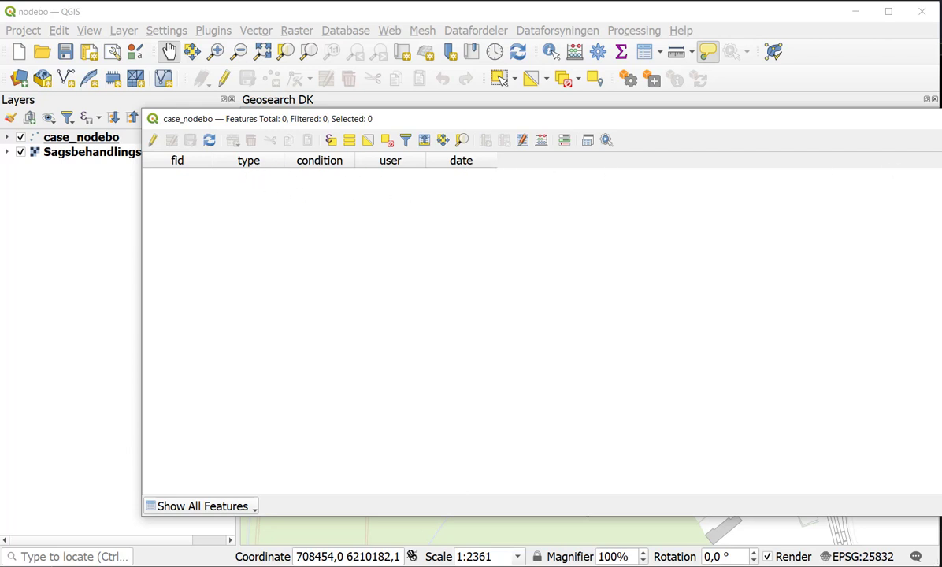
key(Escape)
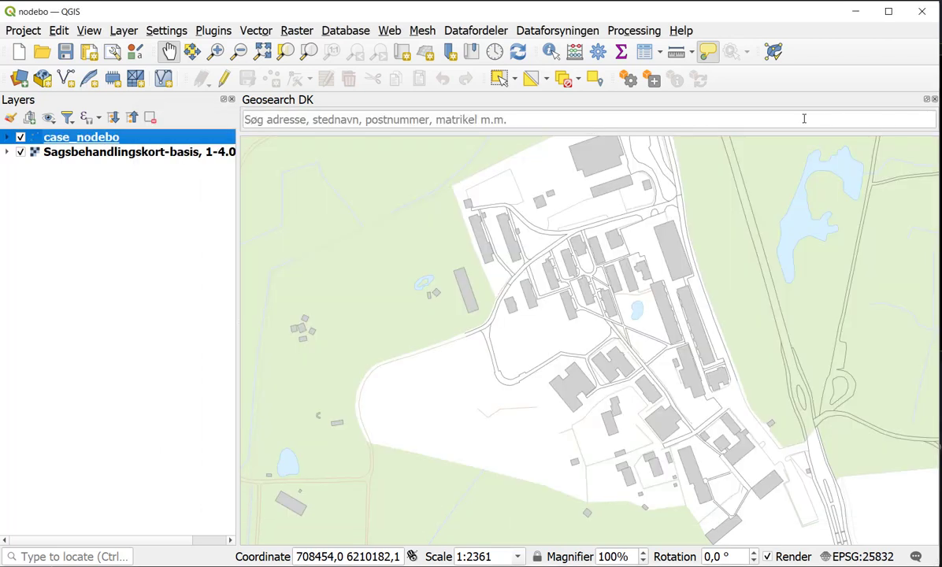
Log the Mergin plugin in with the account username and password after a passing connection test
click(629, 80)
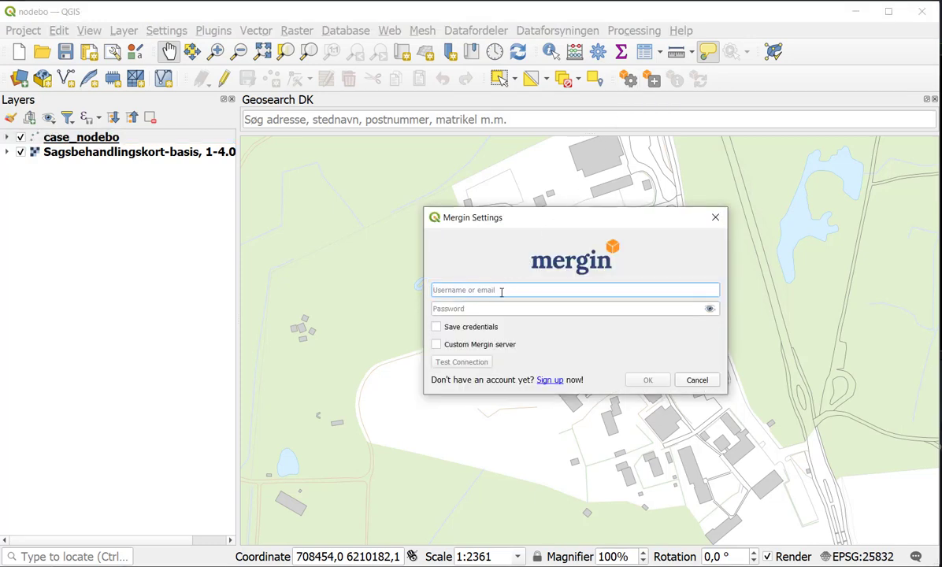
text(LeneF)
click(514, 309)
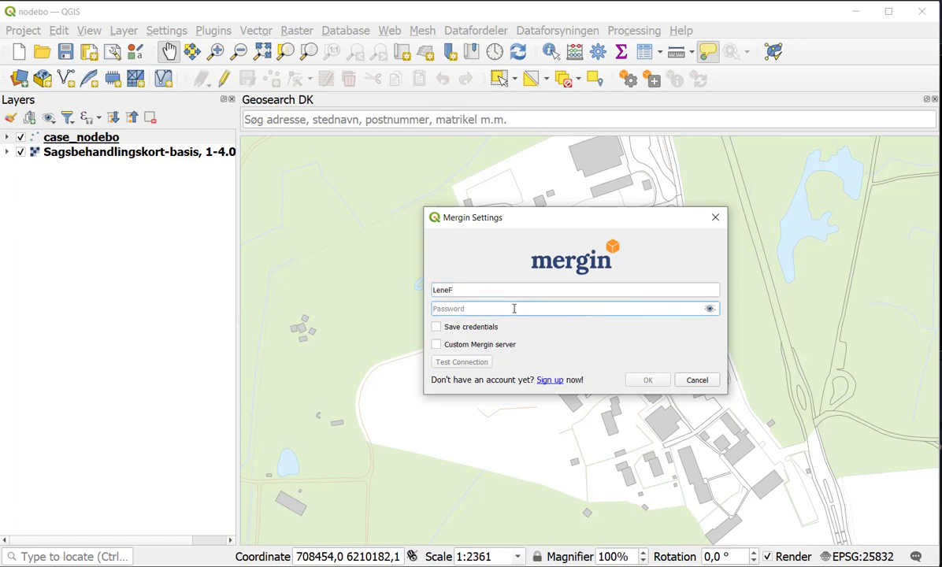
text(•••••••)
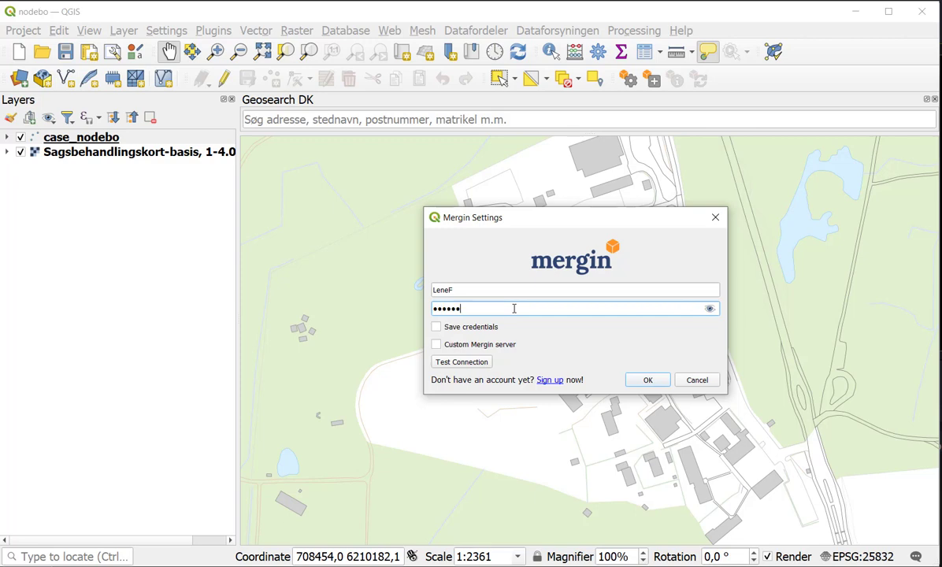
text(••)
click(474, 364)
click(648, 381)
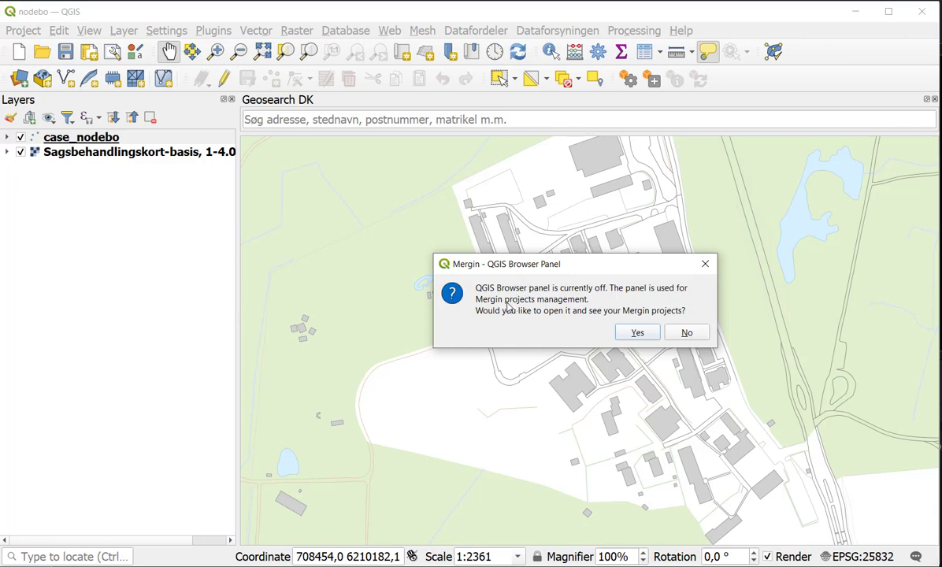
Start a new Mergin project that packages the current QGIS project and its layers
click(634, 333)
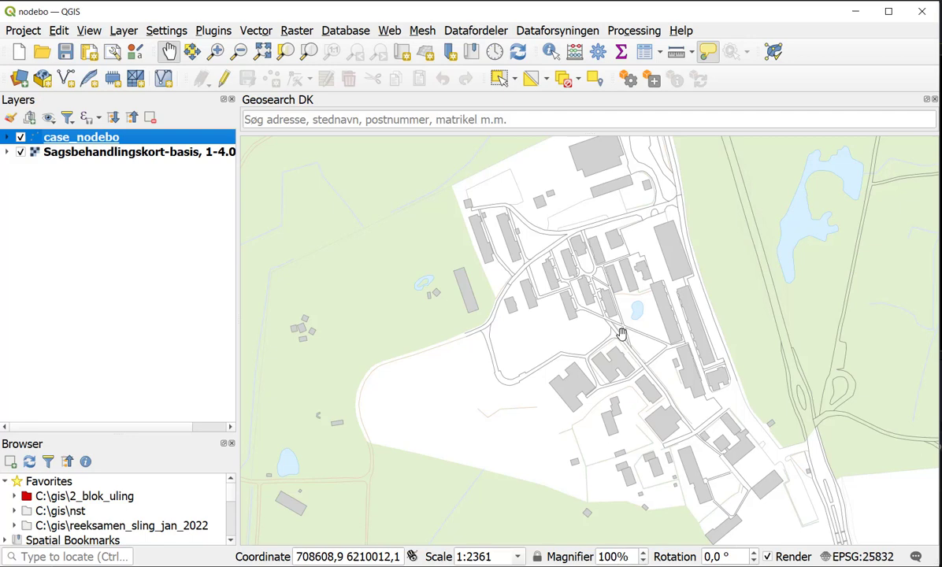
click(653, 82)
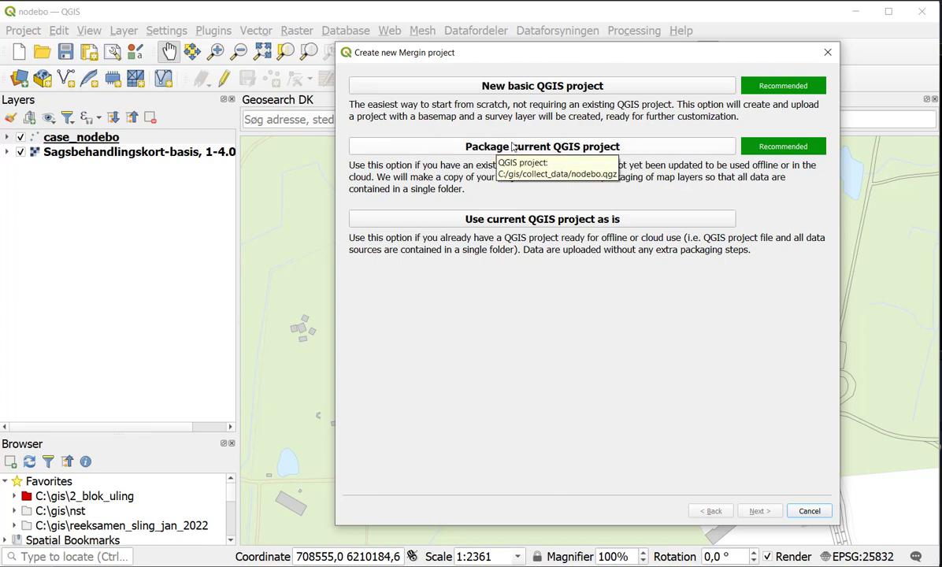
click(520, 147)
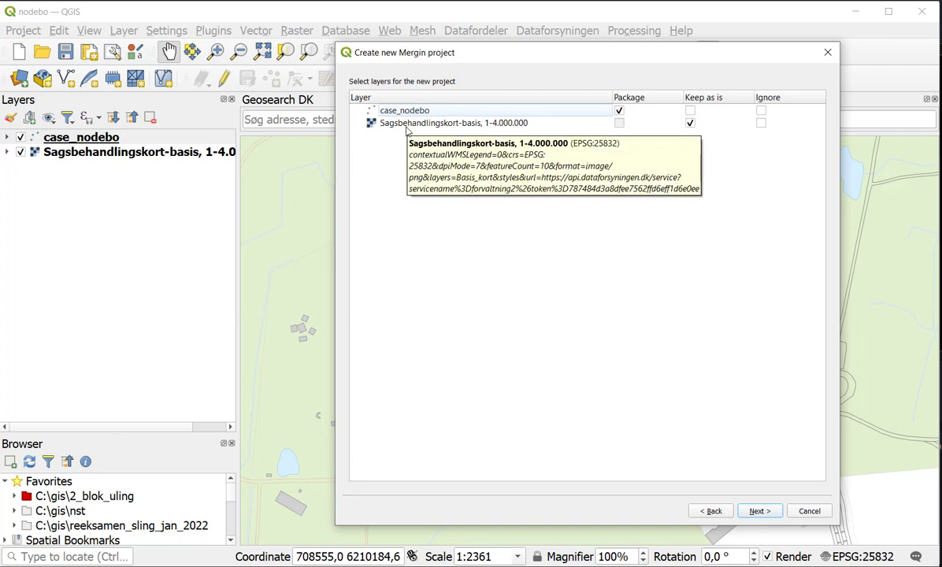
click(758, 512)
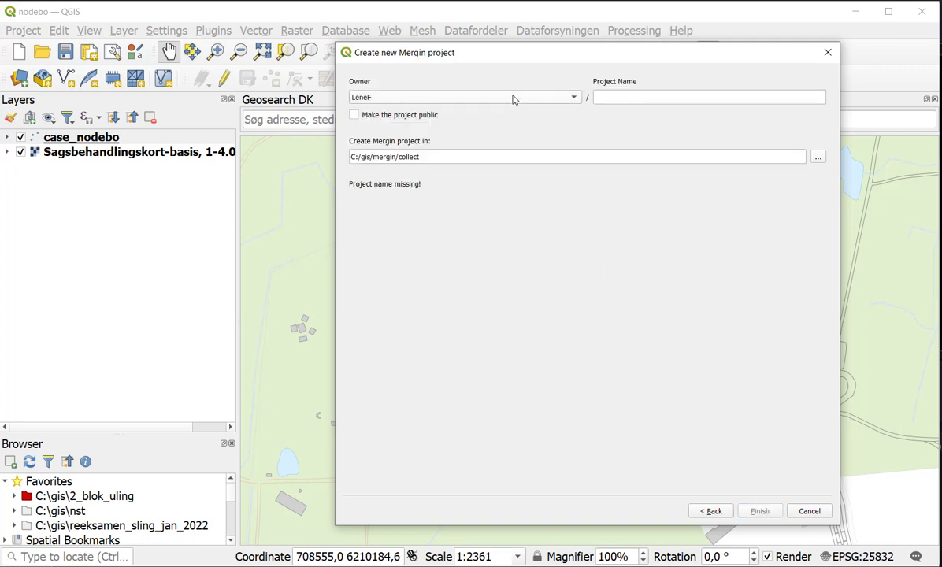
Name the new Mergin project collect_nodebo and choose where it will be stored
click(631, 97)
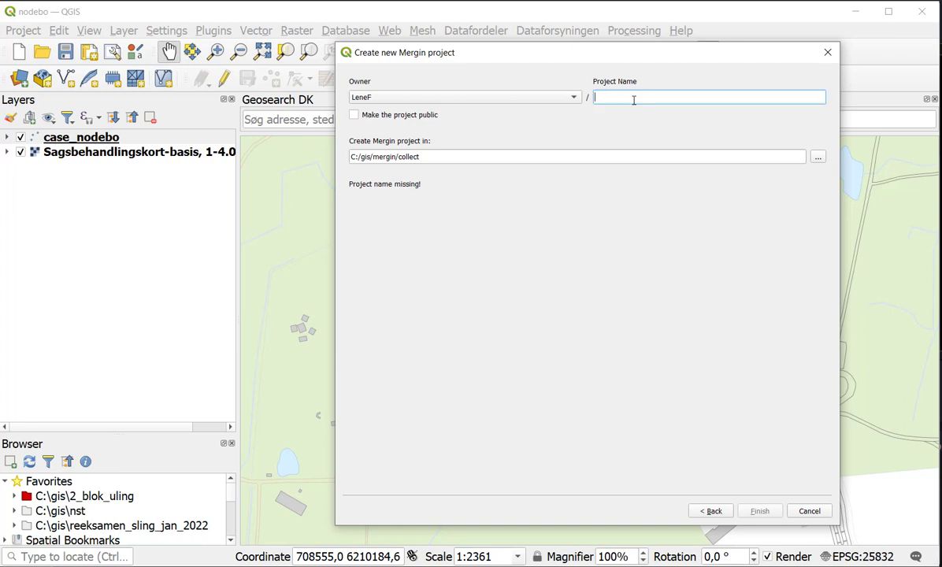
text(collect_nodebo)
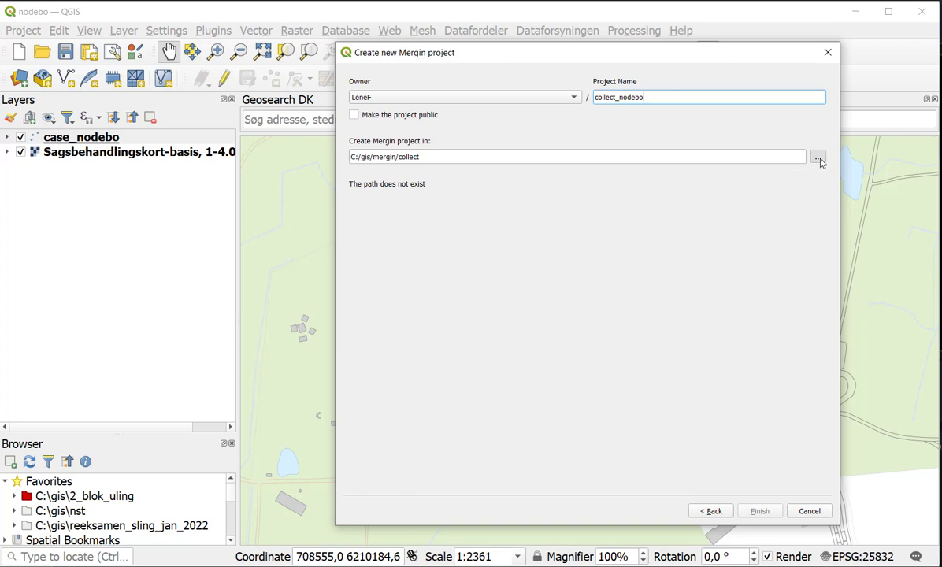
click(818, 158)
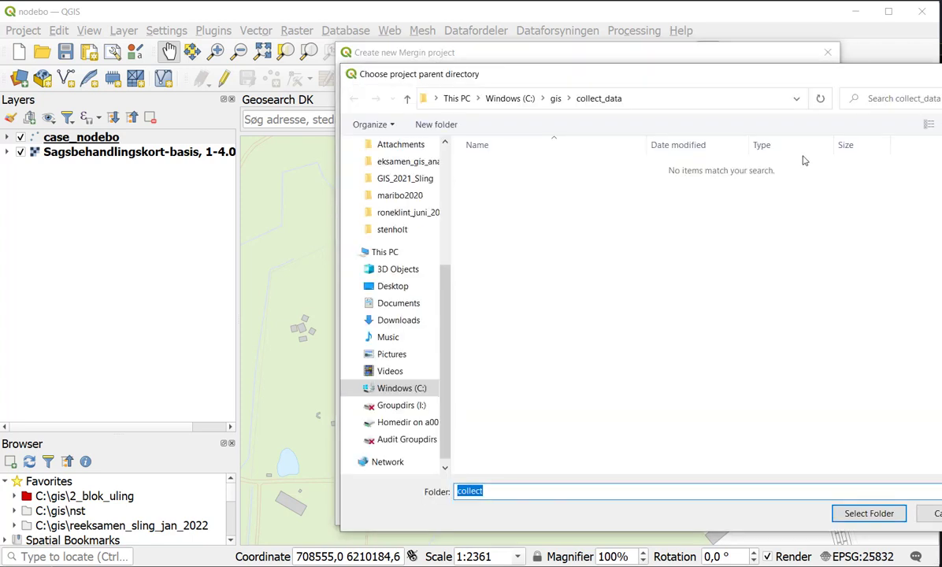
Create folders mergin and collect under C:\gis and set collect as the parent directory
click(556, 99)
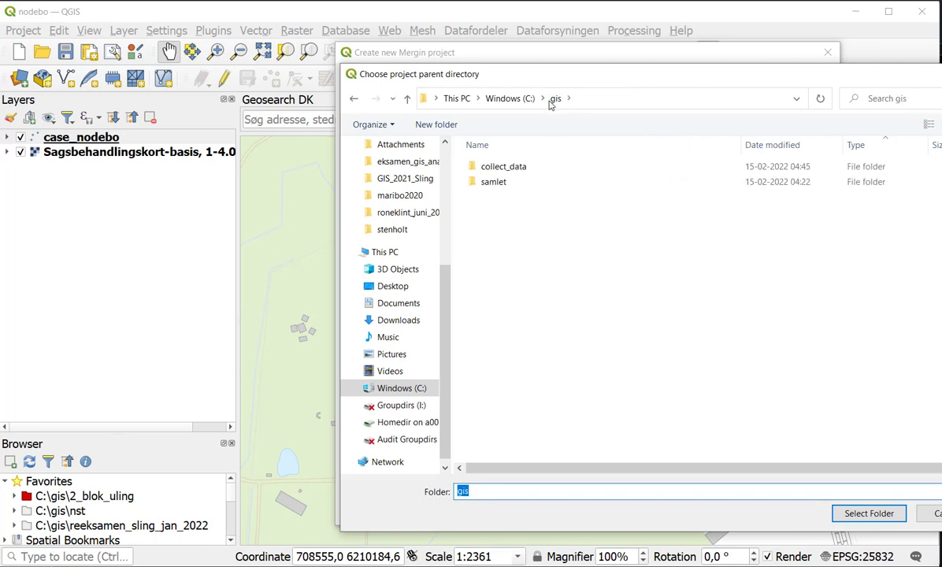
click(446, 127)
text(mergin)
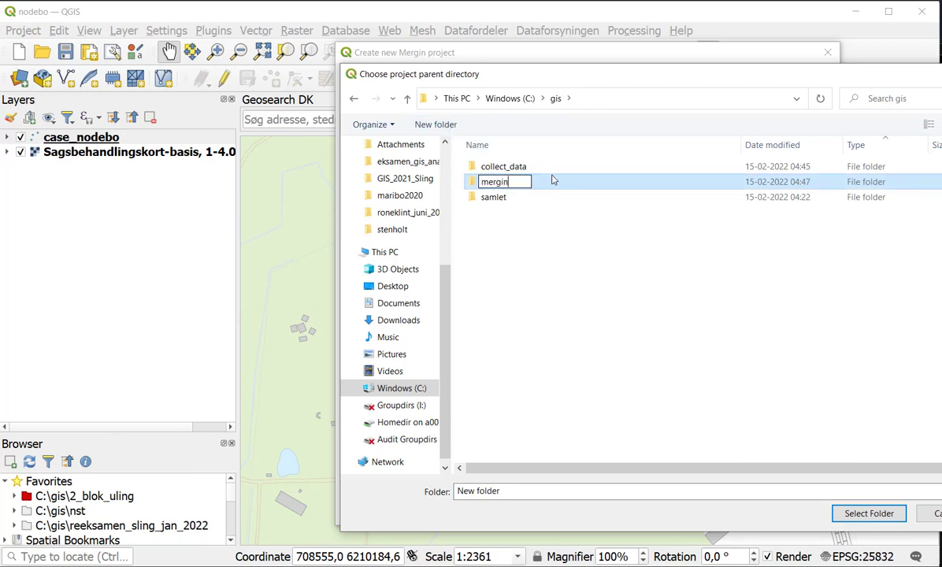
key(Return)
key(Return)
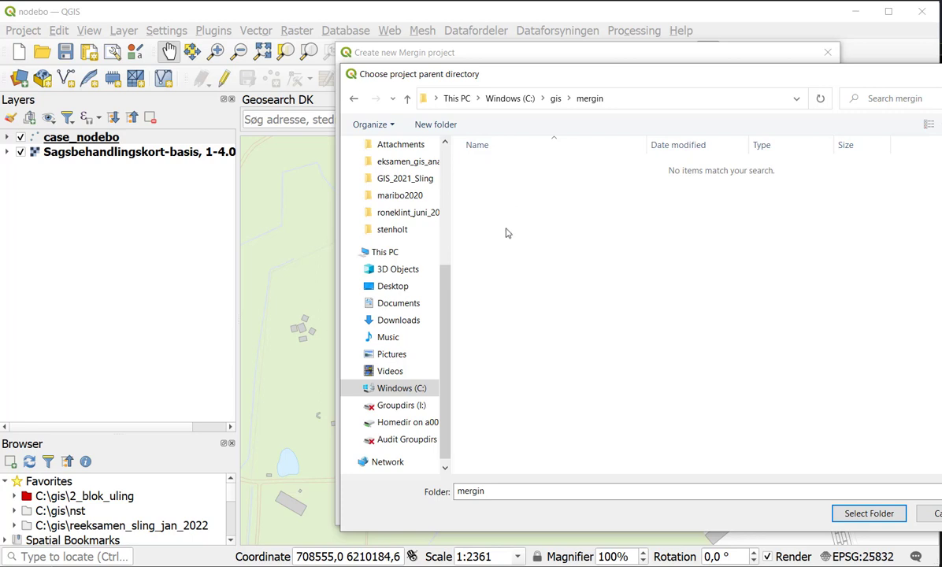
click(436, 124)
text(collect)
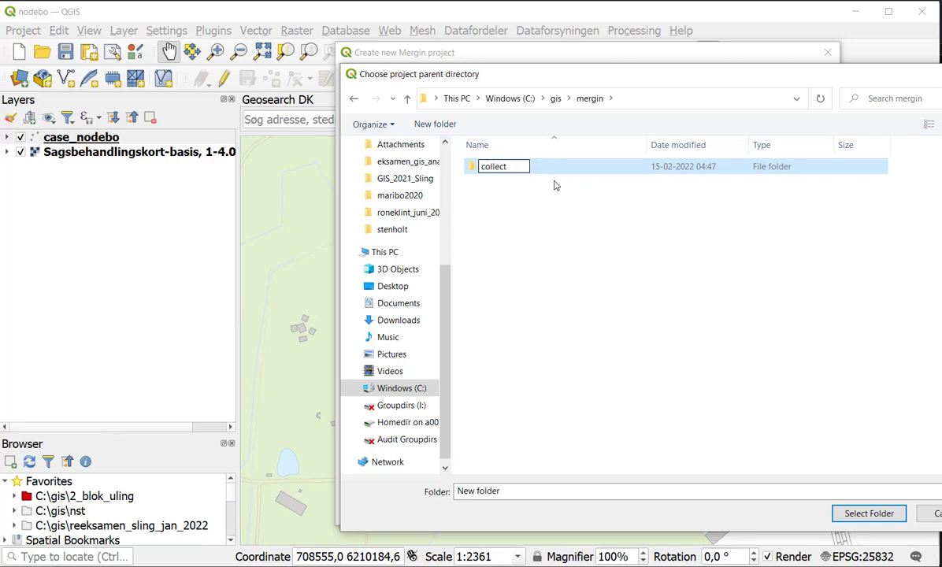
key(Return)
key(Return)
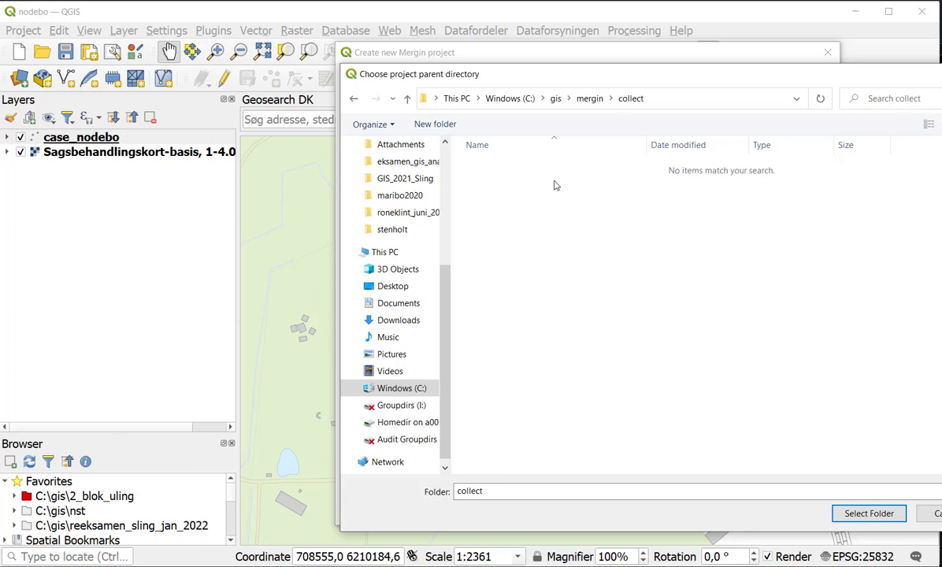
click(869, 514)
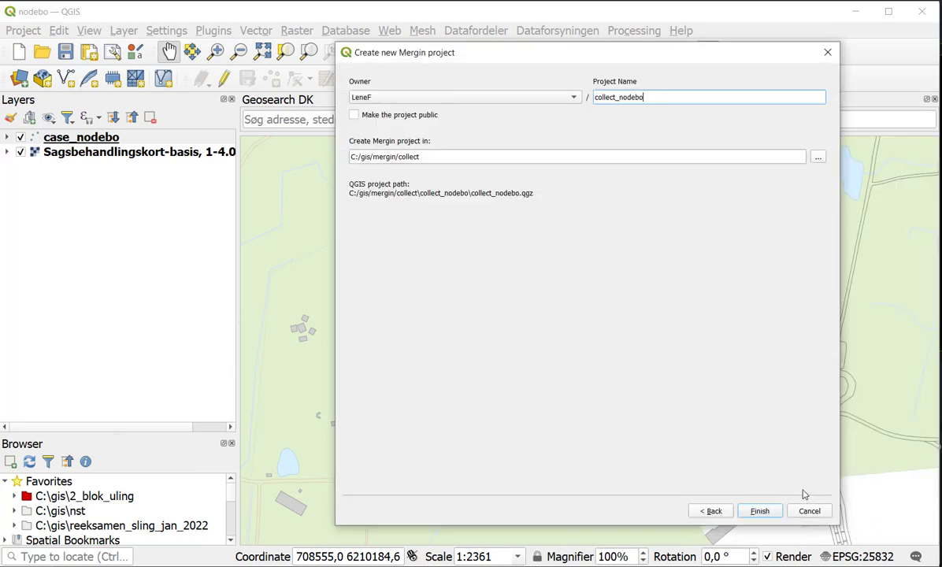
Create and upload the collect_nodebo Mergin project, then confirm its status shows no changes
click(758, 512)
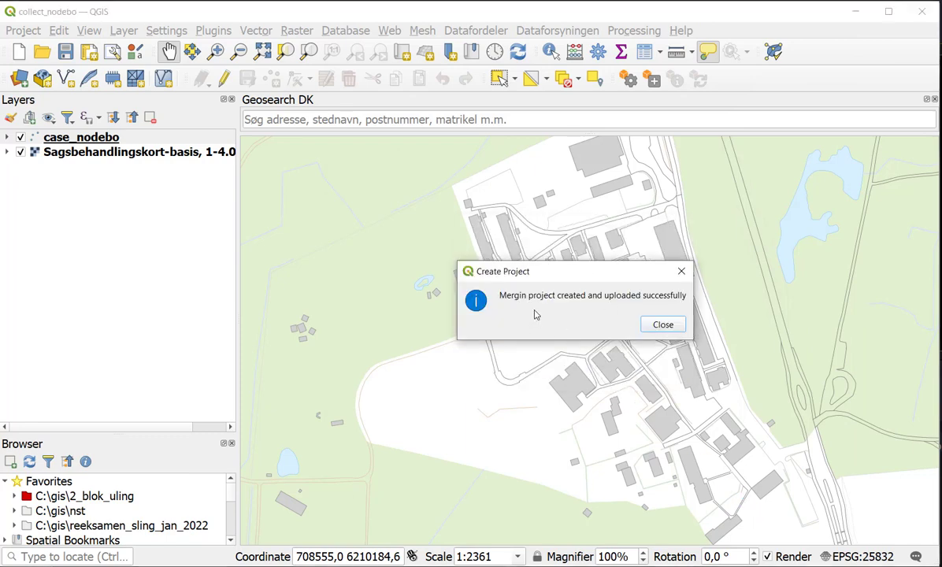
click(664, 326)
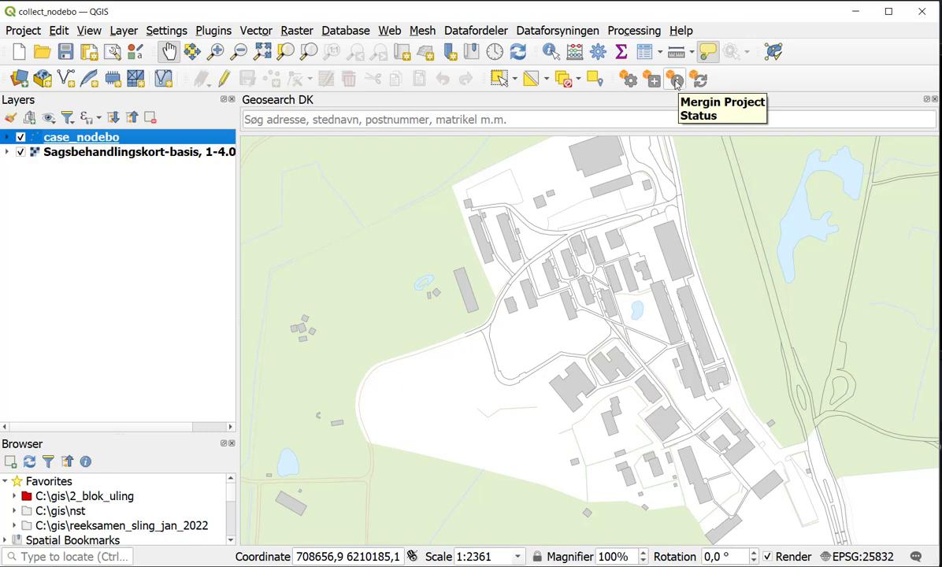
click(675, 82)
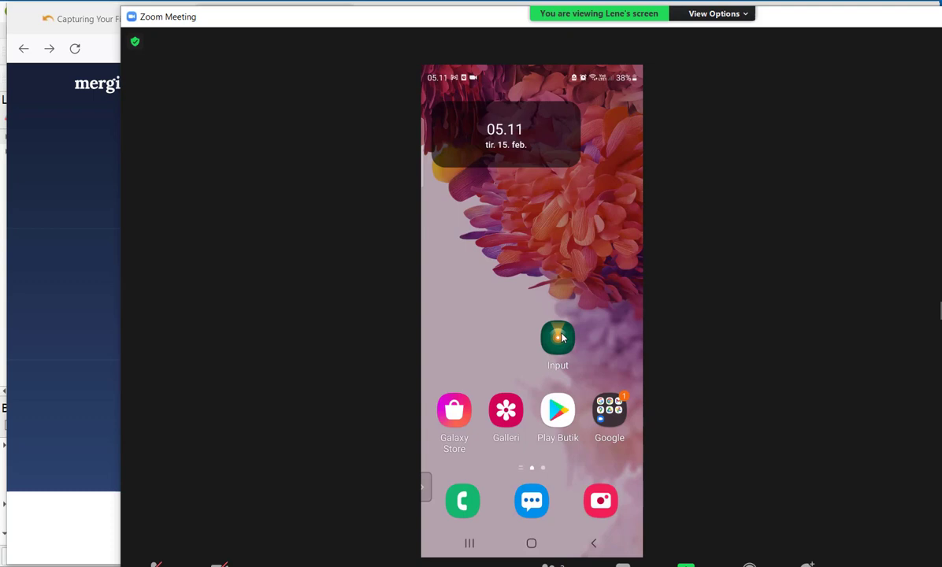
Launch the Input app from the phone's home screen
click(559, 337)
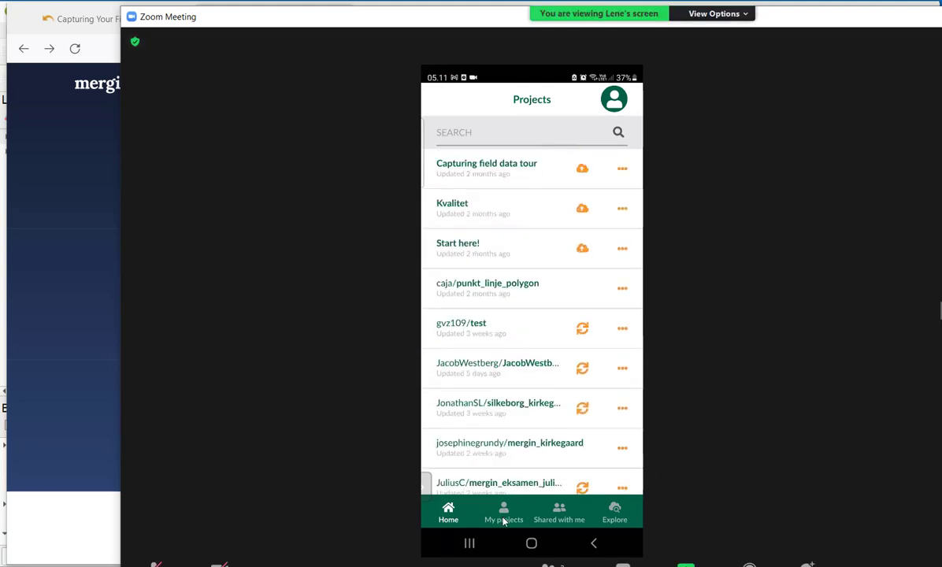
Switch to My projects to see collect_nodebo synced at the top of the list
click(503, 521)
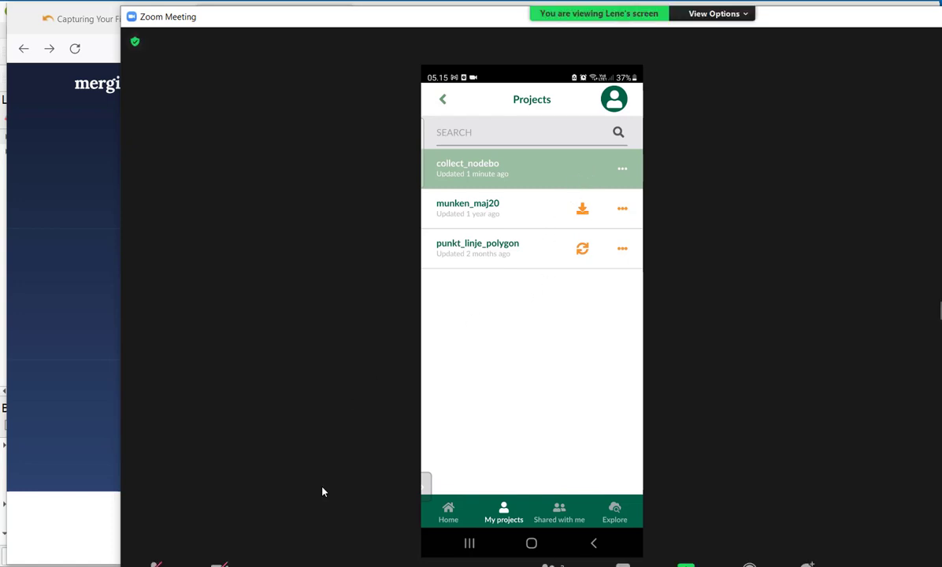
Return to the collect_nodebo campus map in QGIS and pan it slightly
key(alt+Tab)
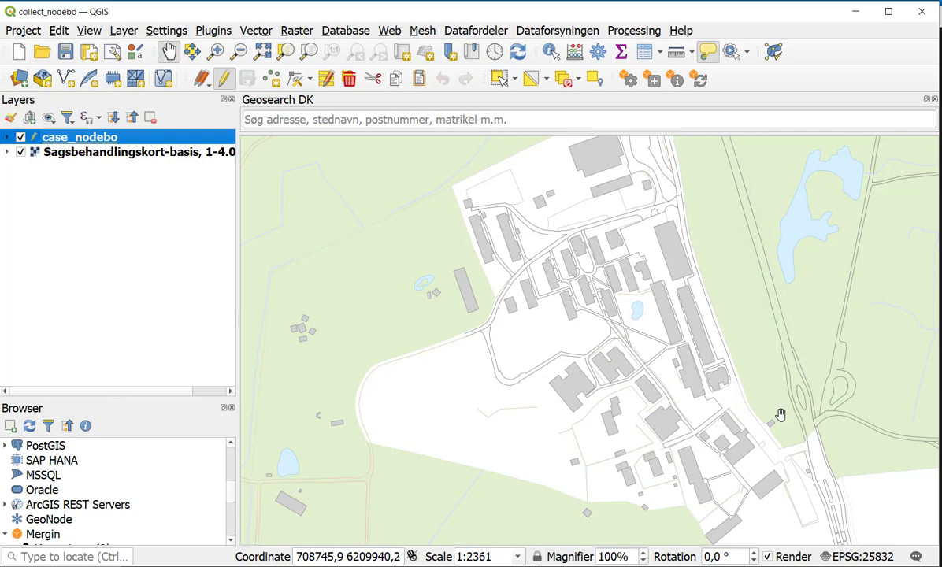
drag(778, 467, 739, 444)
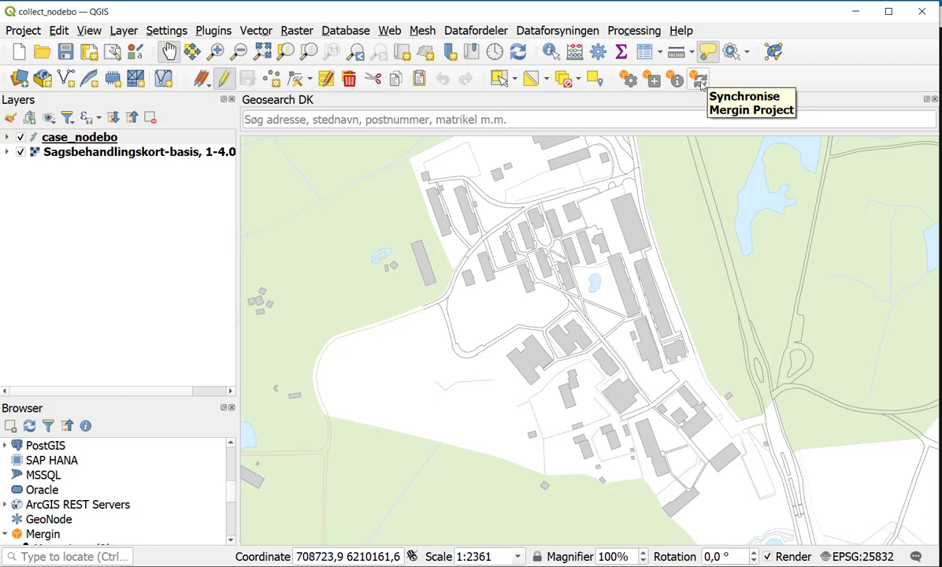
Synchronise the collect_nodebo Mergin project so the green and red field points appear
click(700, 83)
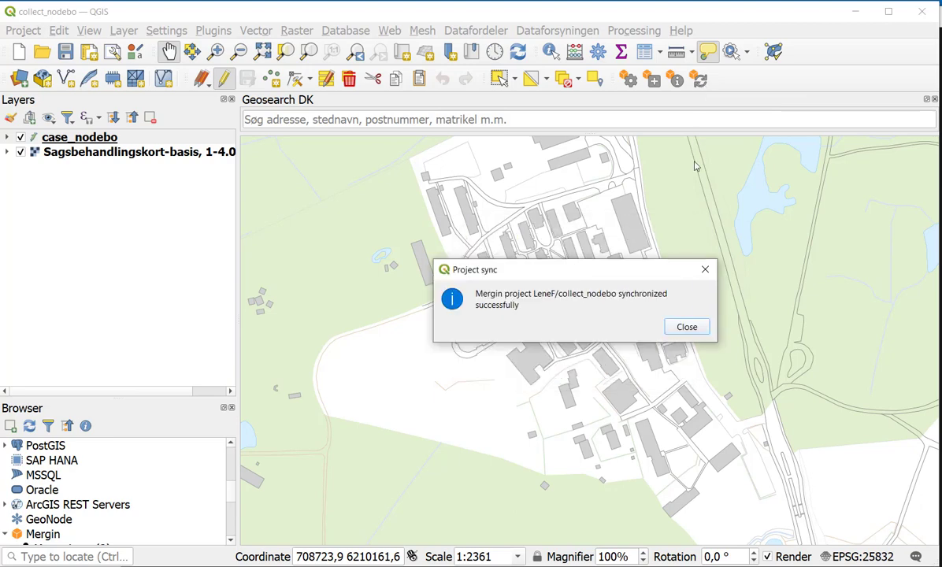
click(687, 327)
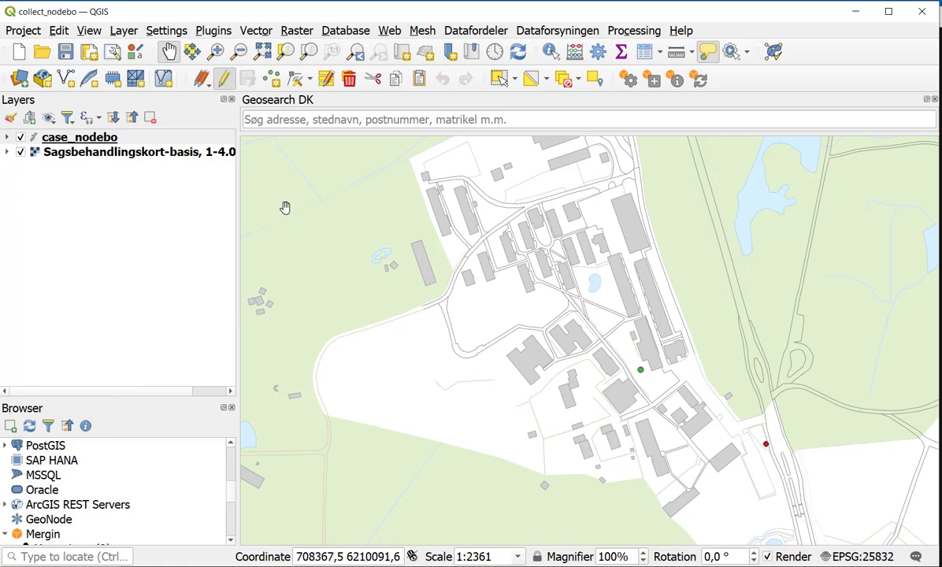
click(126, 140)
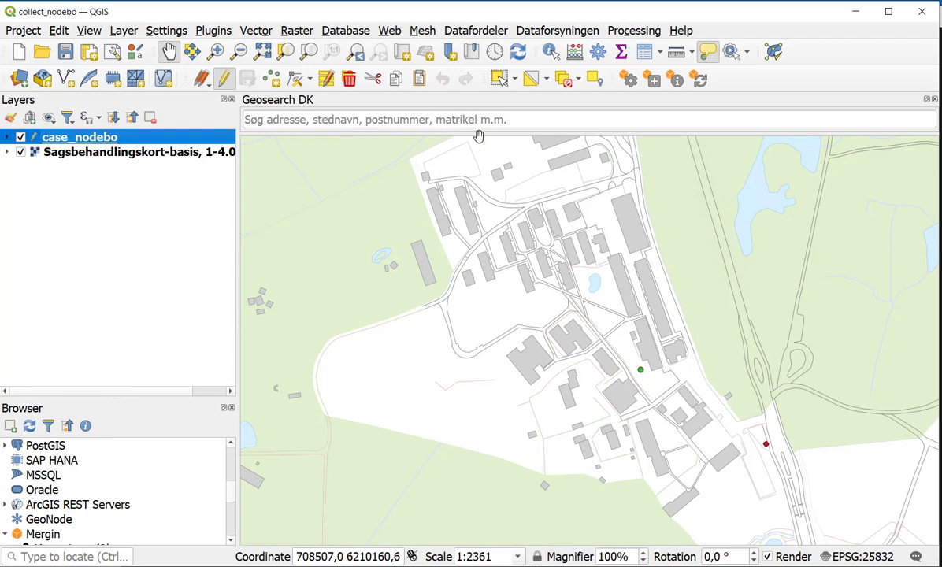
click(644, 52)
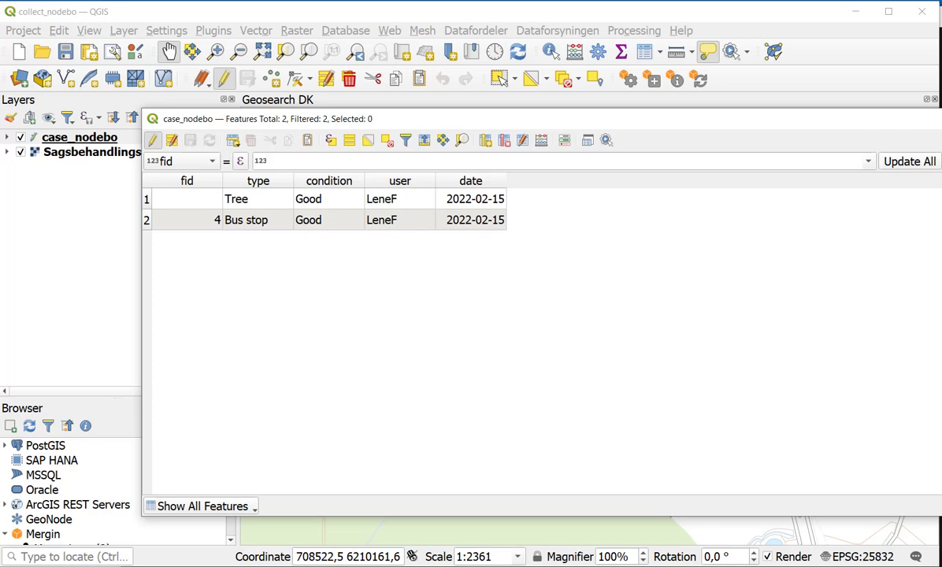
click(939, 118)
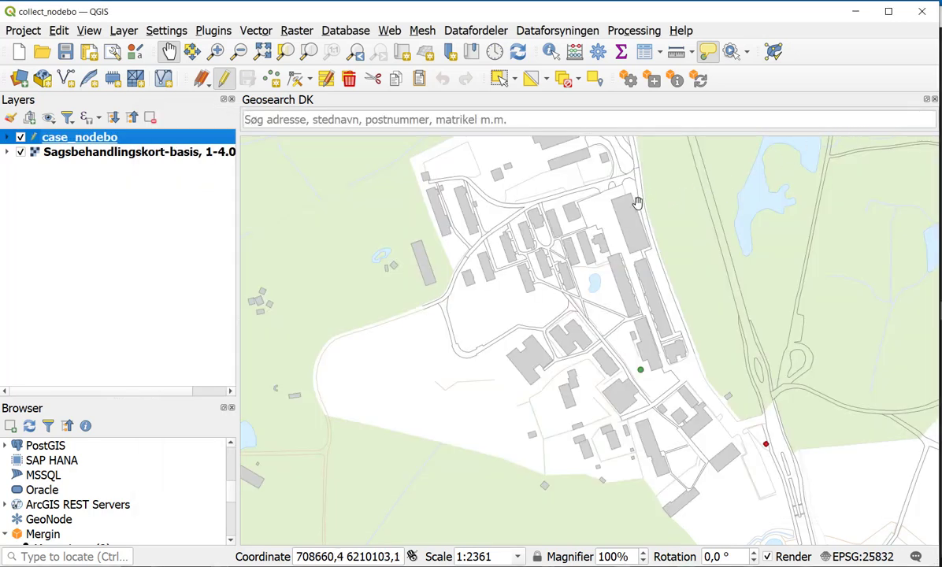